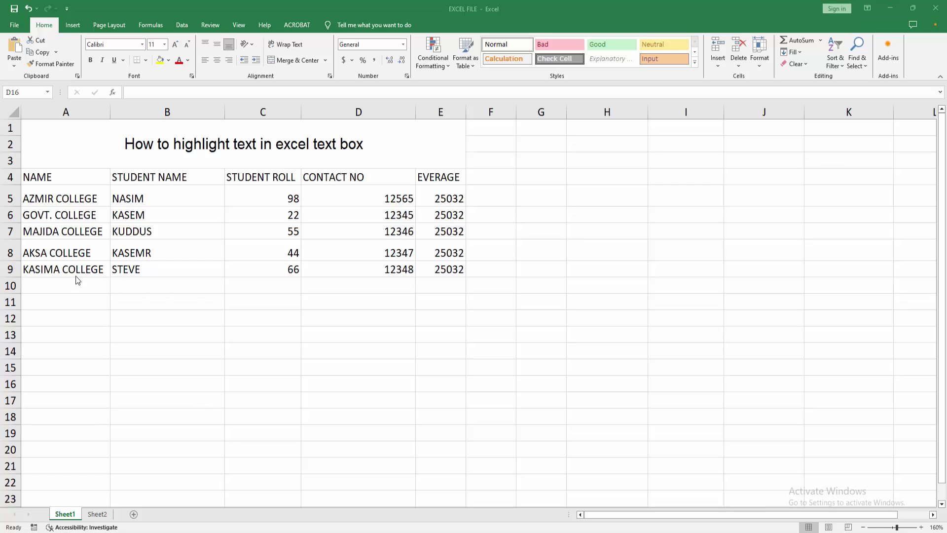
Step: Draw a text box right of the student table and paste 'How to highlight text in excel text box' into it
{"action": "left_click", "coordinate": [71, 25]}
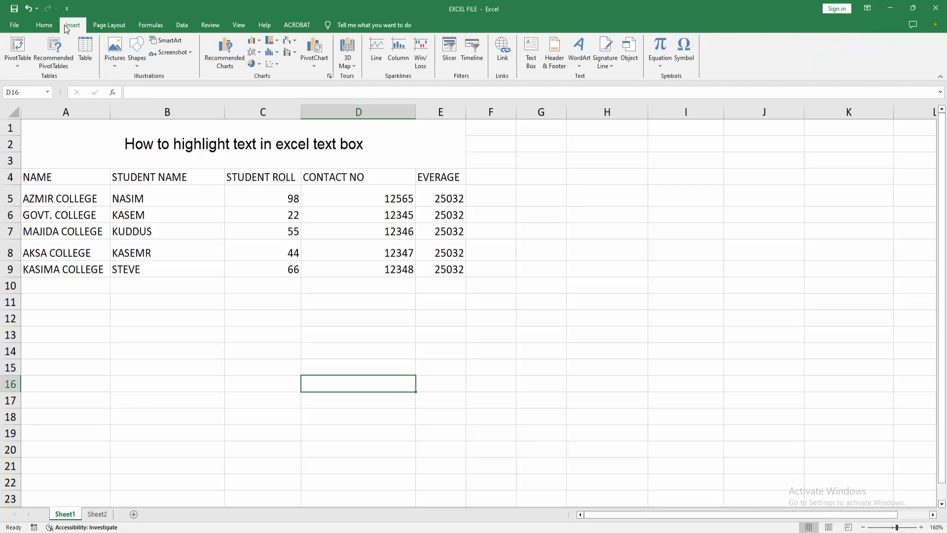
{"action": "left_click", "coordinate": [531, 53]}
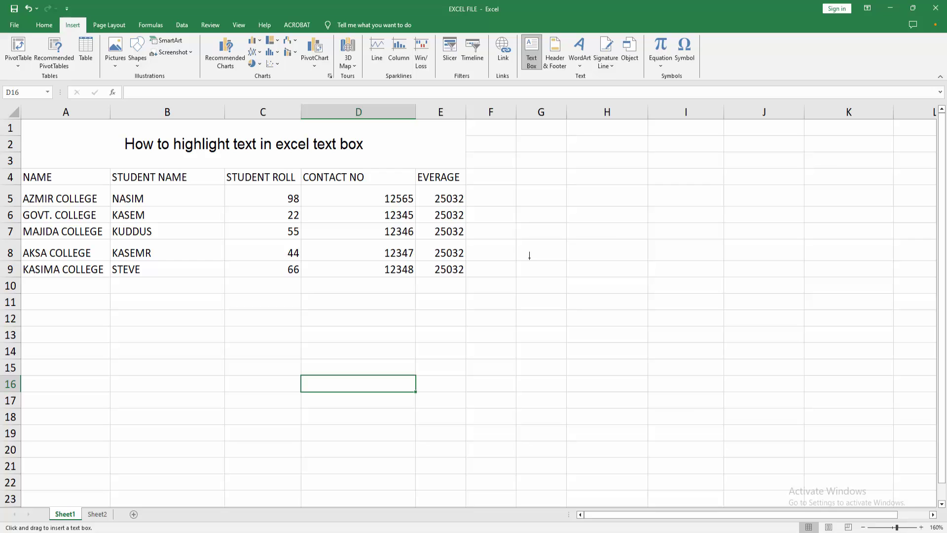
{"action": "left_click_drag", "start_coordinate": [525, 212], "coordinate": [654, 308]}
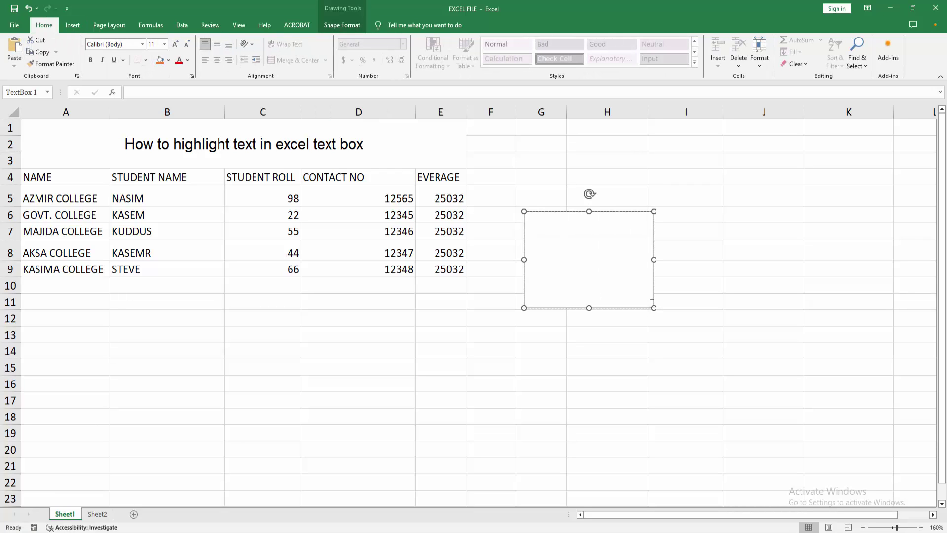
{"action": "type", "text": "How to highlight text in excel text box"}
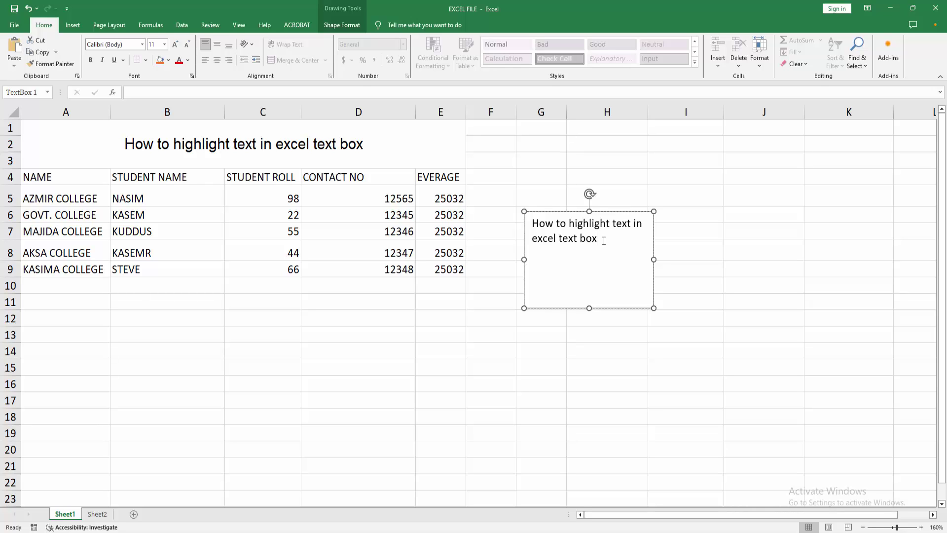
Step: Give the text box a yellow fill
{"action": "left_click_drag", "start_coordinate": [604, 239], "coordinate": [526, 225]}
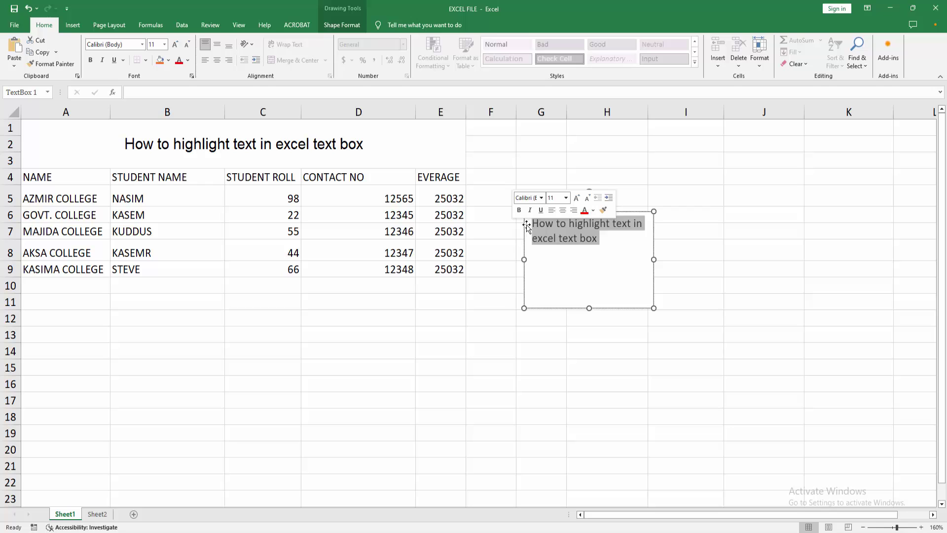
{"action": "left_click", "coordinate": [170, 61]}
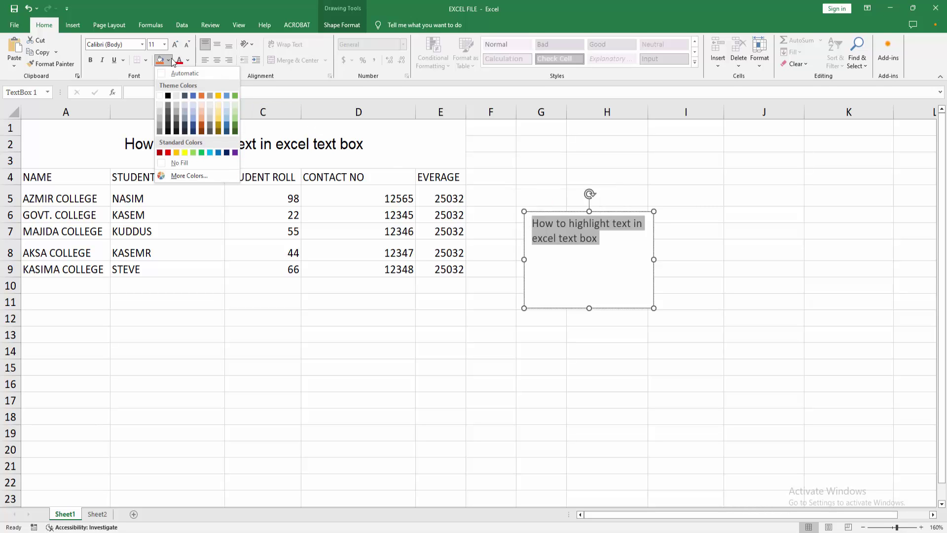
{"action": "left_click", "coordinate": [182, 153]}
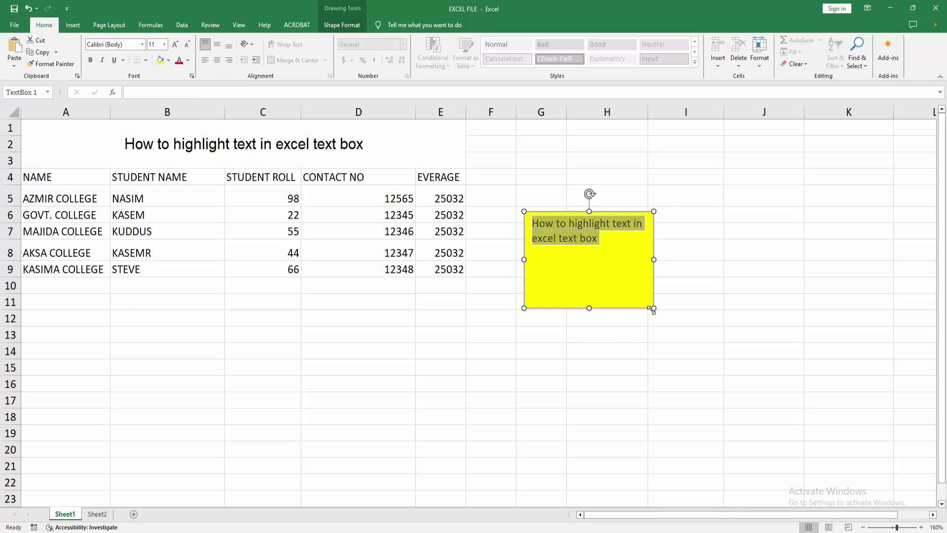
Step: Resize the text box to show its full text and move it down beside rows 9–12
{"action": "left_click_drag", "start_coordinate": [654, 308], "coordinate": [638, 247]}
{"action": "key", "text": "ctrl+z"}
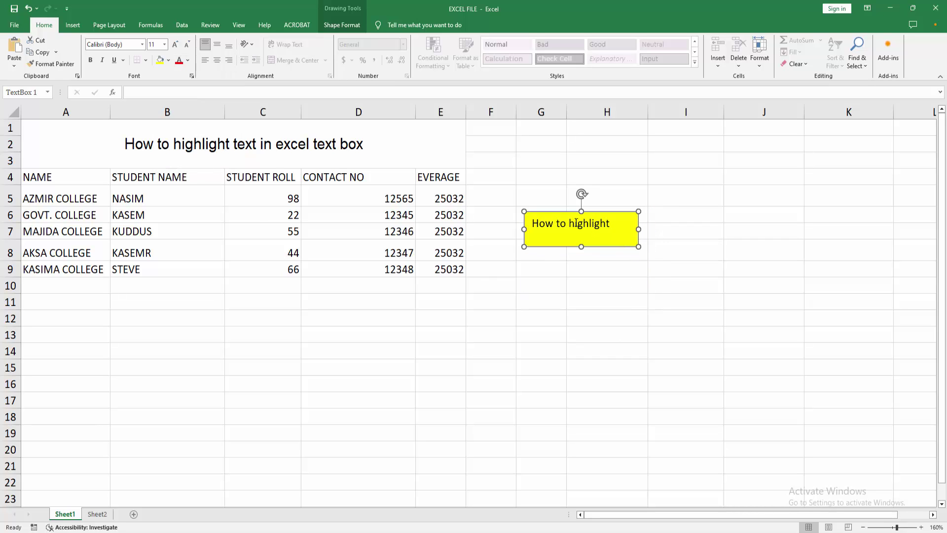
{"action": "left_click_drag", "start_coordinate": [639, 247], "coordinate": [654, 268]}
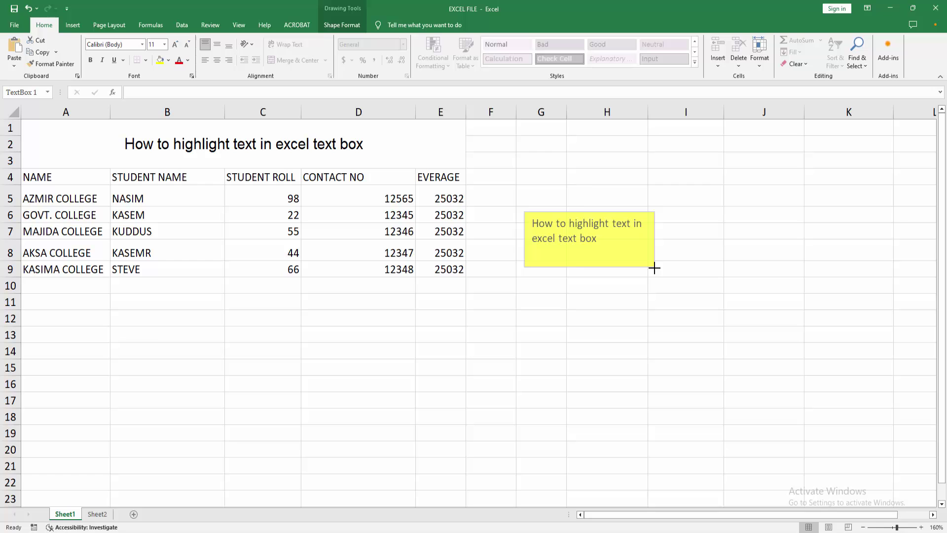
{"action": "left_click_drag", "start_coordinate": [599, 213], "coordinate": [617, 268]}
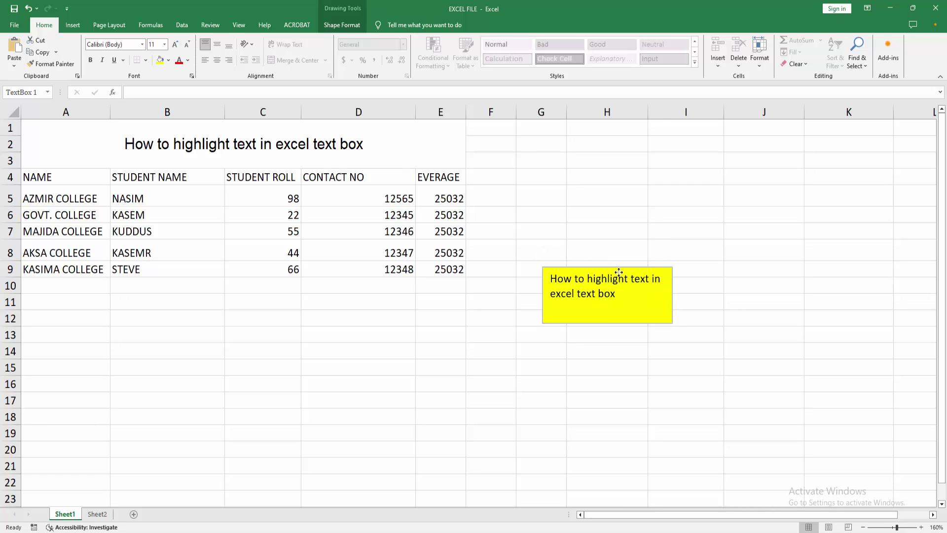
{"action": "left_click", "coordinate": [411, 317]}
{"action": "left_click", "coordinate": [392, 337]}
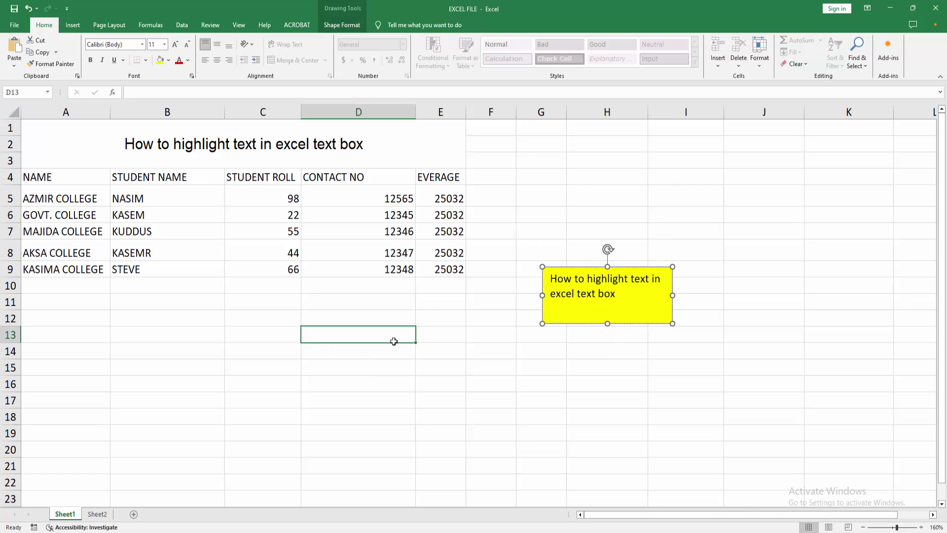